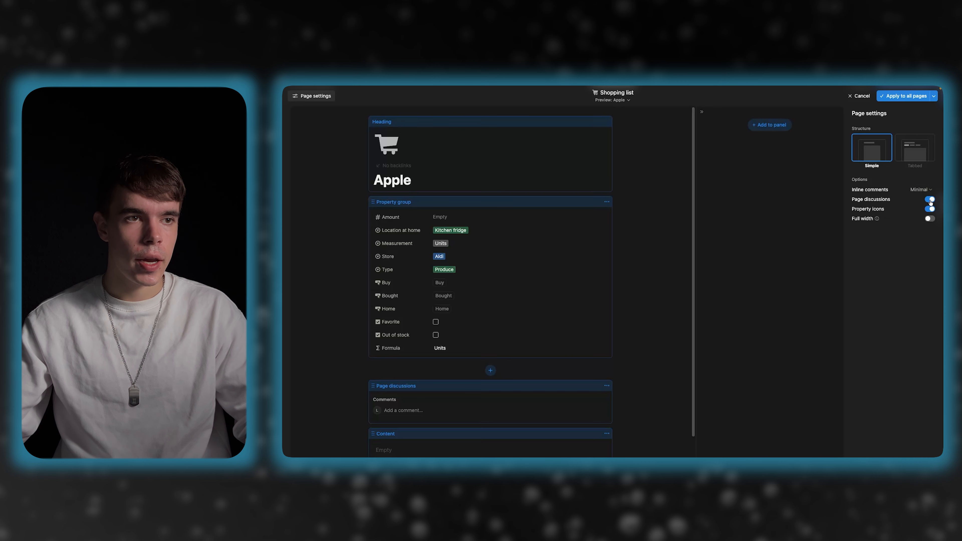
Turn off page discussions and enable full width for the Shopping list page layout, and look at the Heading module's options.
{"action": "left_click", "coordinate": [930, 200]}
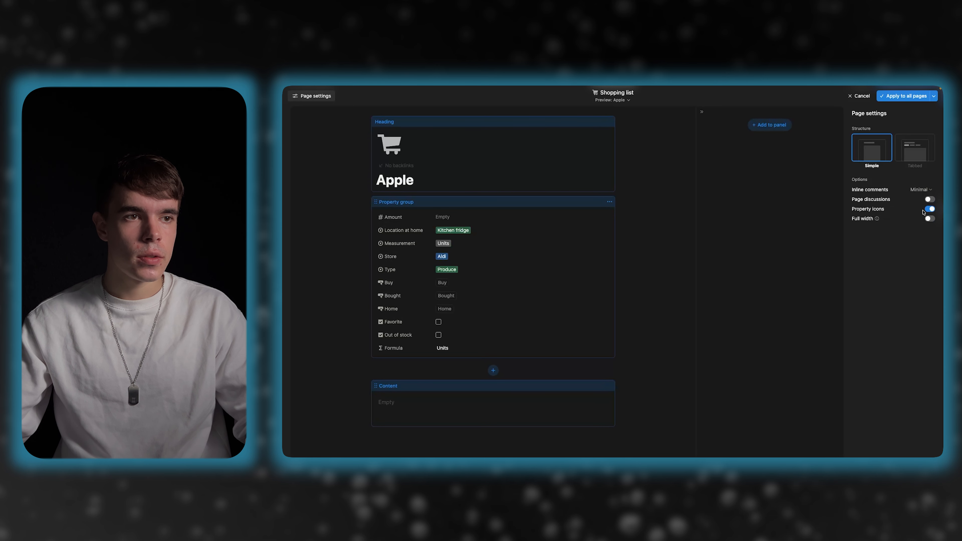
{"action": "left_click", "coordinate": [930, 219]}
{"action": "left_click", "coordinate": [492, 154]}
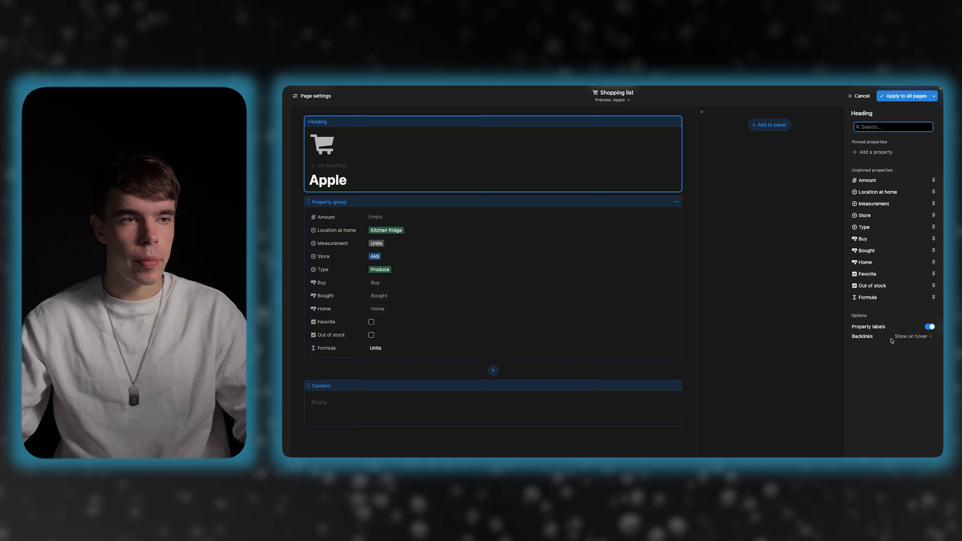
{"action": "left_click", "coordinate": [783, 300]}
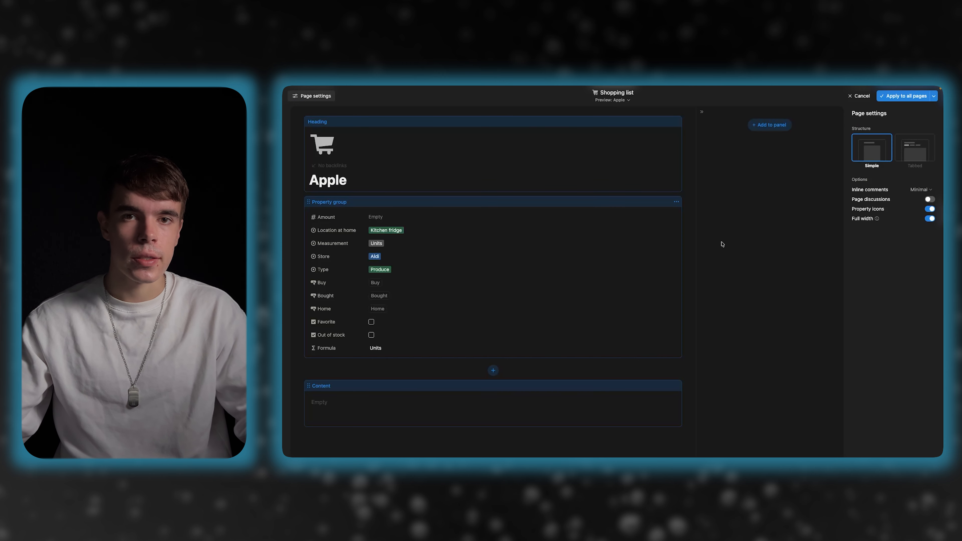
Move the property group into the side panel and add a "Background" section below its Other section.
{"action": "left_click", "coordinate": [677, 203]}
{"action": "left_click", "coordinate": [648, 213]}
{"action": "left_click", "coordinate": [921, 114]}
{"action": "type", "text": "Background"}
{"action": "left_click_drag", "start_coordinate": [883, 145], "coordinate": [885, 252]}
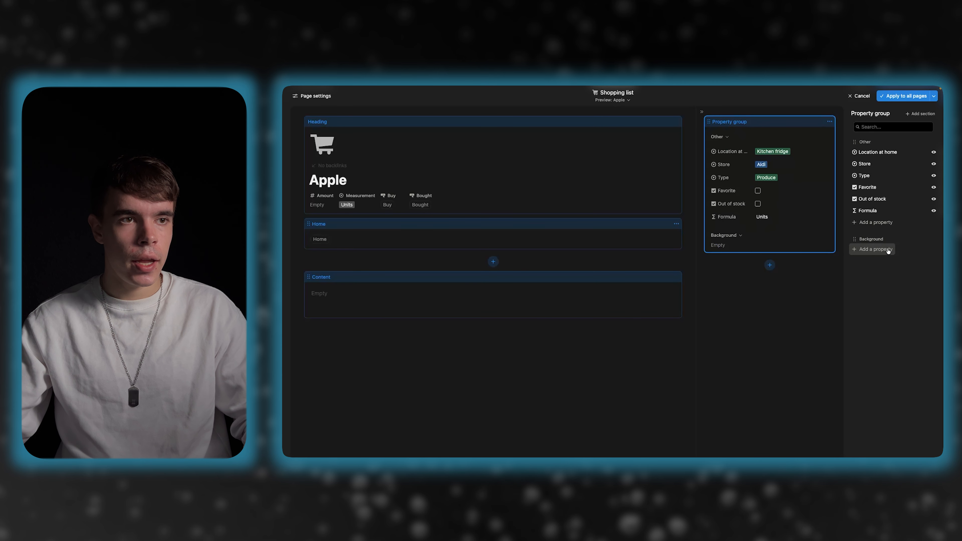
Move the Out of stock and Formula properties into the Background section, and reorder Store below Type in the Other section.
{"action": "left_click_drag", "start_coordinate": [876, 202], "coordinate": [876, 237]}
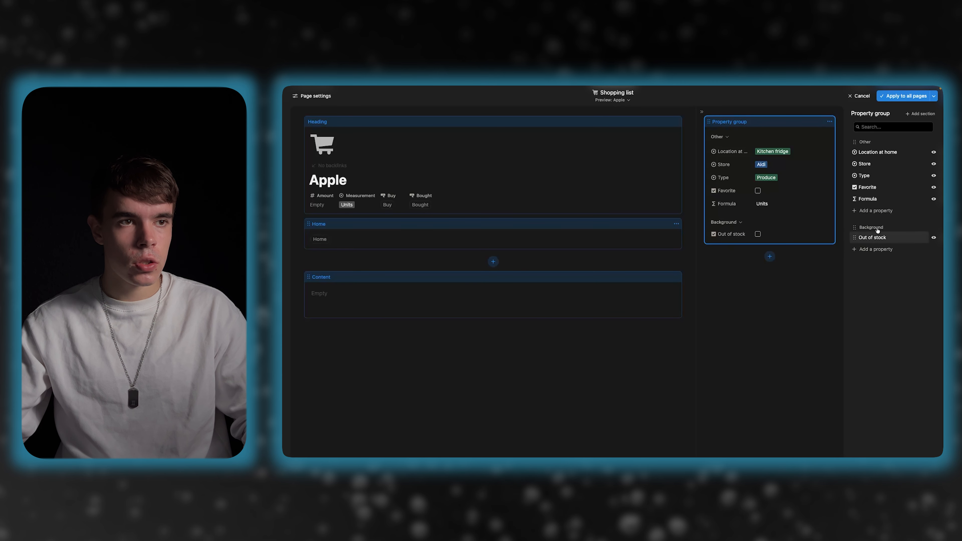
{"action": "left_click_drag", "start_coordinate": [875, 200], "coordinate": [879, 237]}
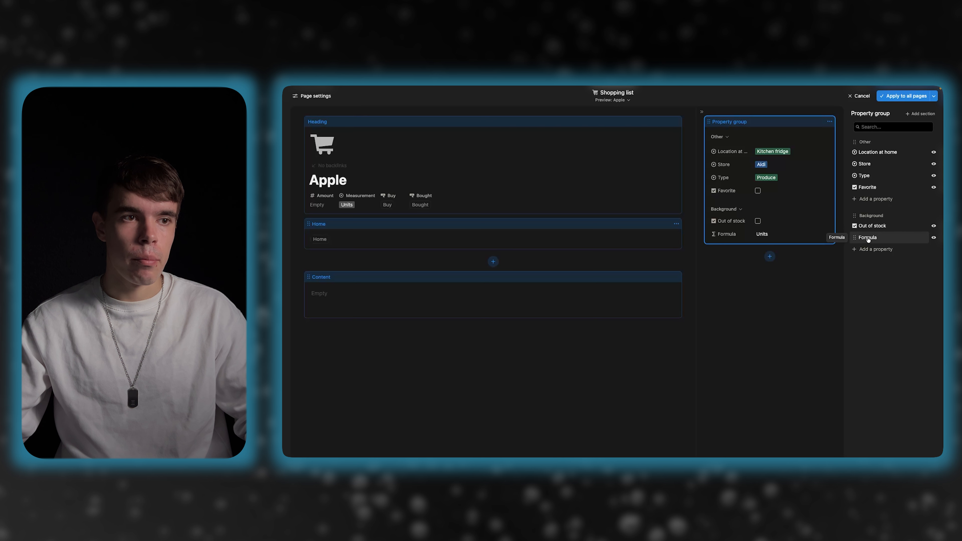
{"action": "left_click_drag", "start_coordinate": [855, 164], "coordinate": [855, 176]}
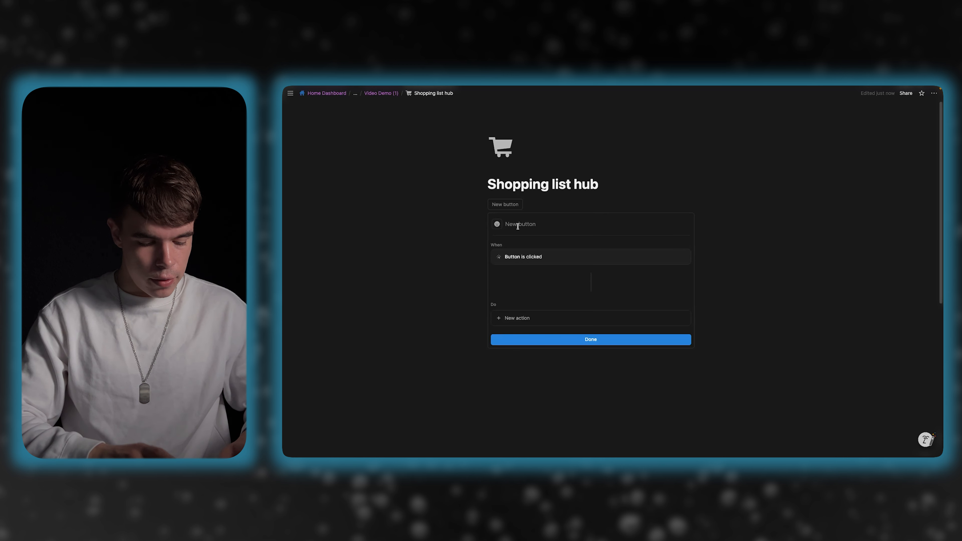
Name the new button "New Item" and give it the shopping cart icon.
{"action": "type", "text": "New Item"}
{"action": "left_click", "coordinate": [497, 224]}
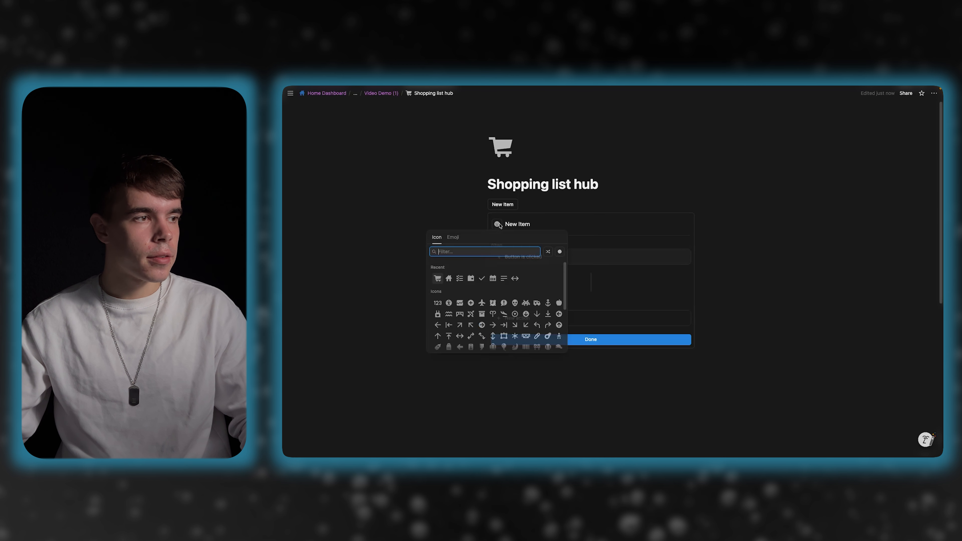
{"action": "left_click", "coordinate": [439, 278]}
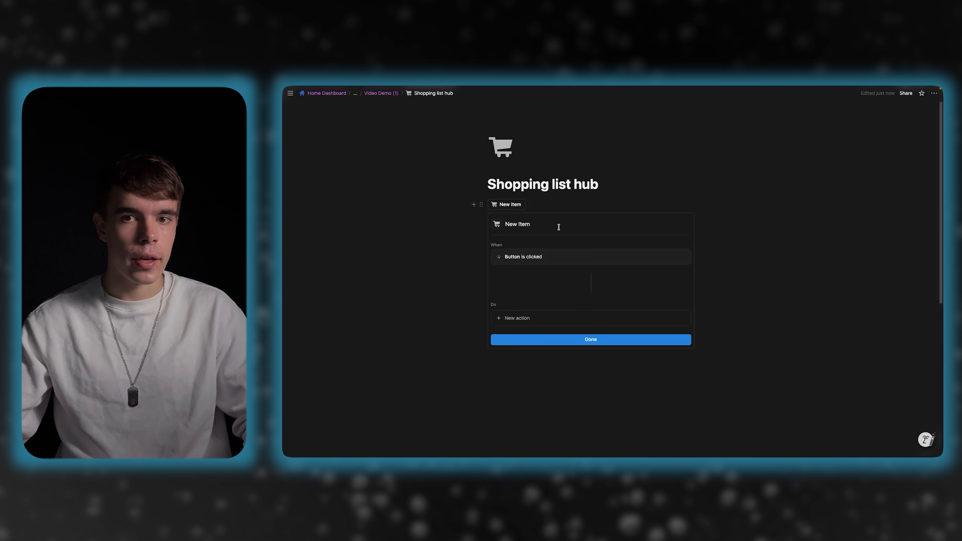
Add an action to the New Item button that adds a page to the Shopping list data source.
{"action": "left_click", "coordinate": [538, 318]}
{"action": "left_click", "coordinate": [519, 207]}
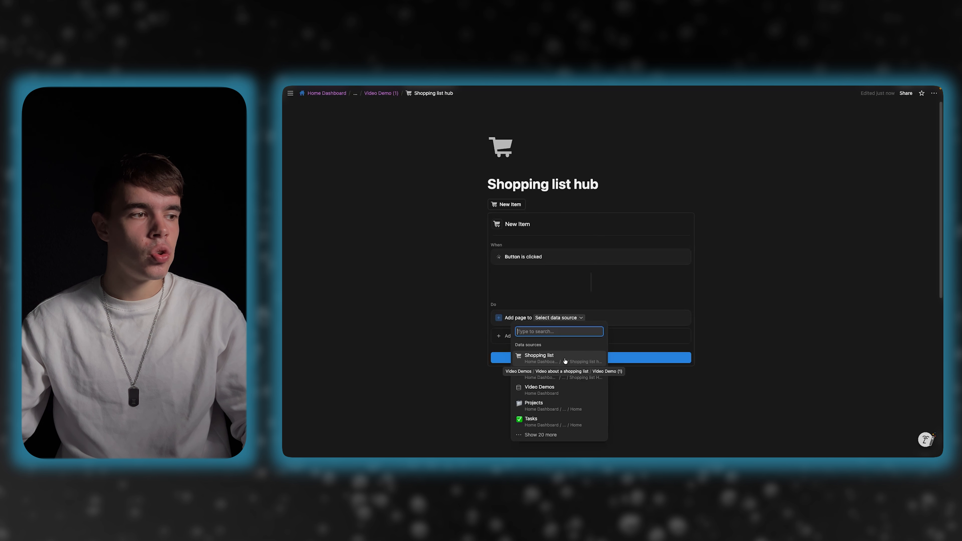
{"action": "left_click", "coordinate": [564, 361]}
Add a second button action that opens the page added in Side peek, and finish the button setup.
{"action": "left_click", "coordinate": [520, 354]}
{"action": "left_click", "coordinate": [531, 302]}
{"action": "left_click", "coordinate": [546, 377]}
{"action": "left_click", "coordinate": [590, 356]}
{"action": "left_click", "coordinate": [585, 367]}
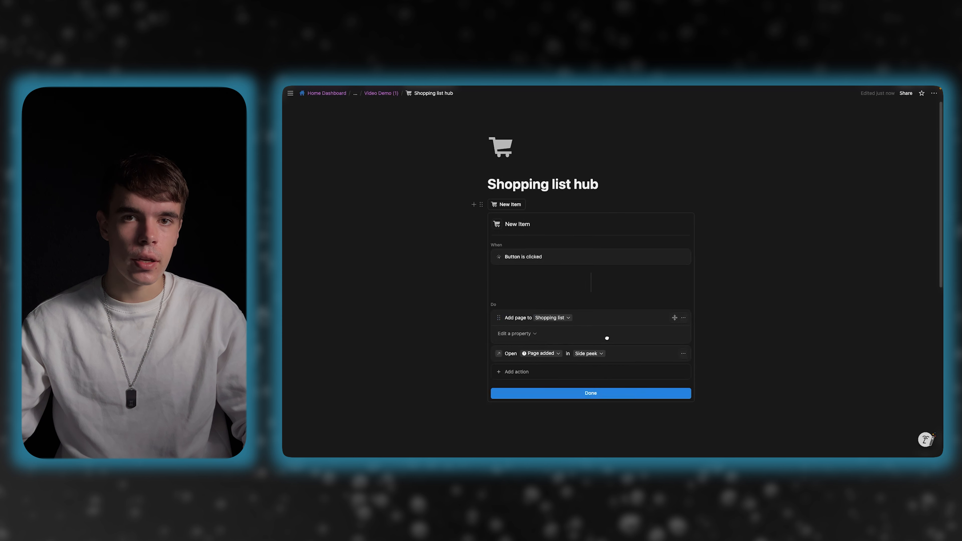
{"action": "left_click", "coordinate": [587, 393]}
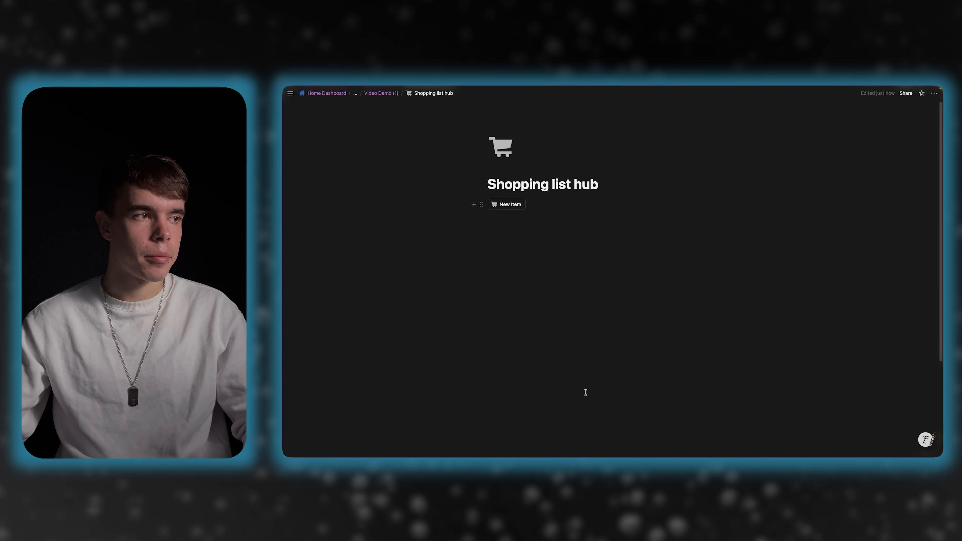
Insert a linked view of the Shopping list data source in the block below the New Item button.
{"action": "left_click", "coordinate": [509, 220]}
{"action": "key", "text": "space"}
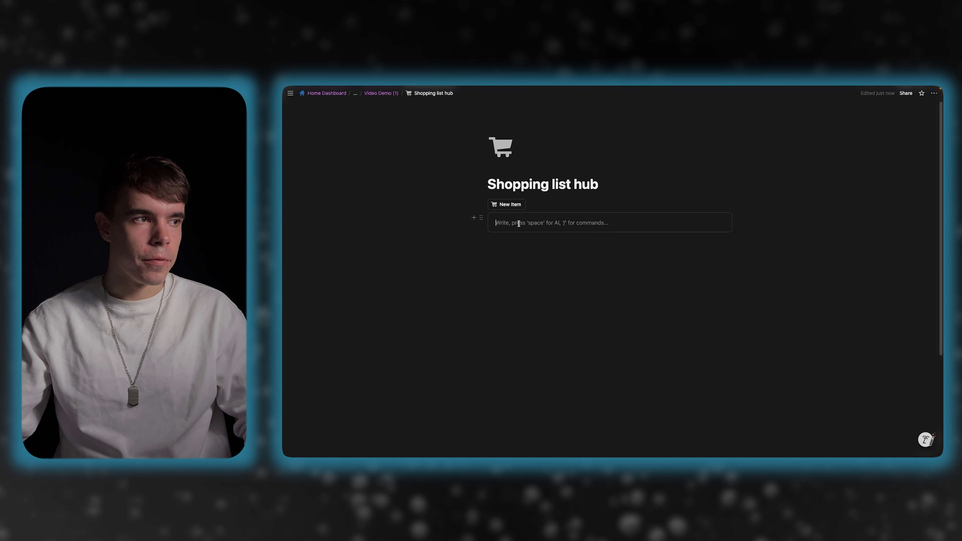
{"action": "type", "text": "/linked"}
{"action": "key", "text": "Return"}
{"action": "type", "text": "shopping list"}
{"action": "left_click", "coordinate": [758, 282]}
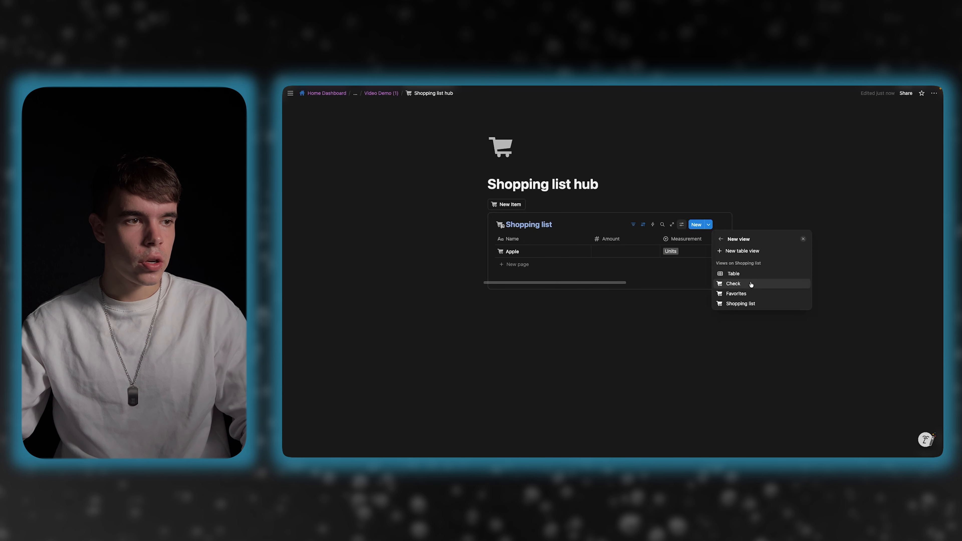
Use the existing Check view for the linked database and hide the database title.
{"action": "left_click", "coordinate": [752, 284]}
{"action": "left_click", "coordinate": [802, 238]}
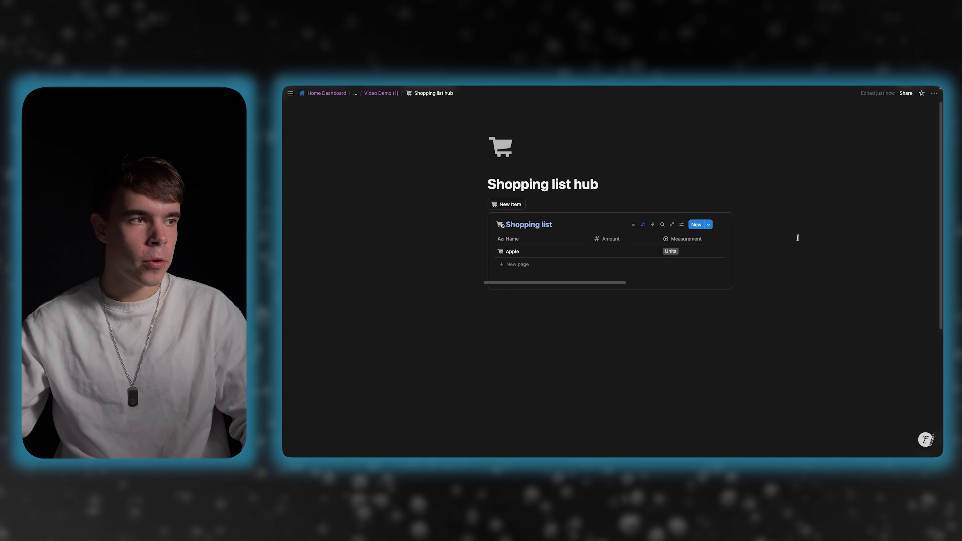
{"action": "left_click", "coordinate": [566, 224]}
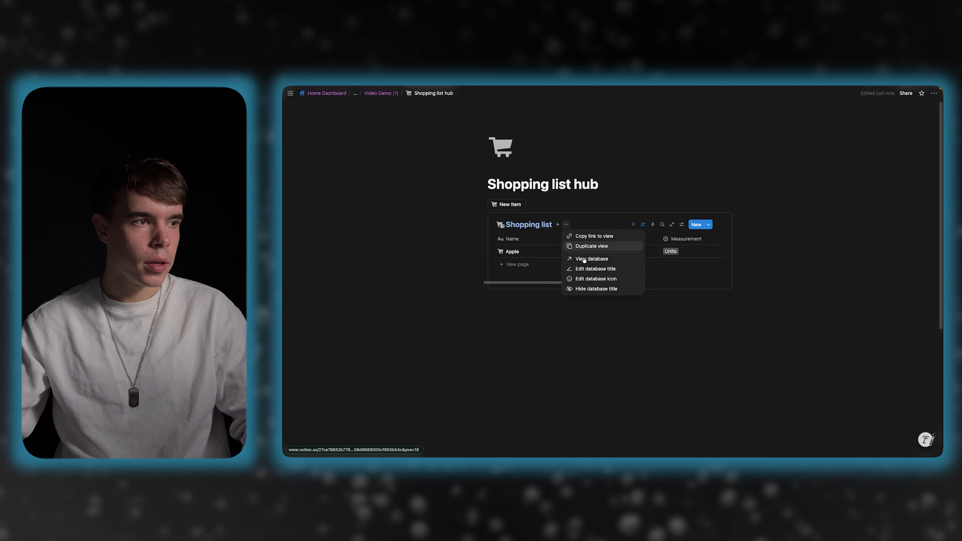
{"action": "left_click", "coordinate": [590, 289]}
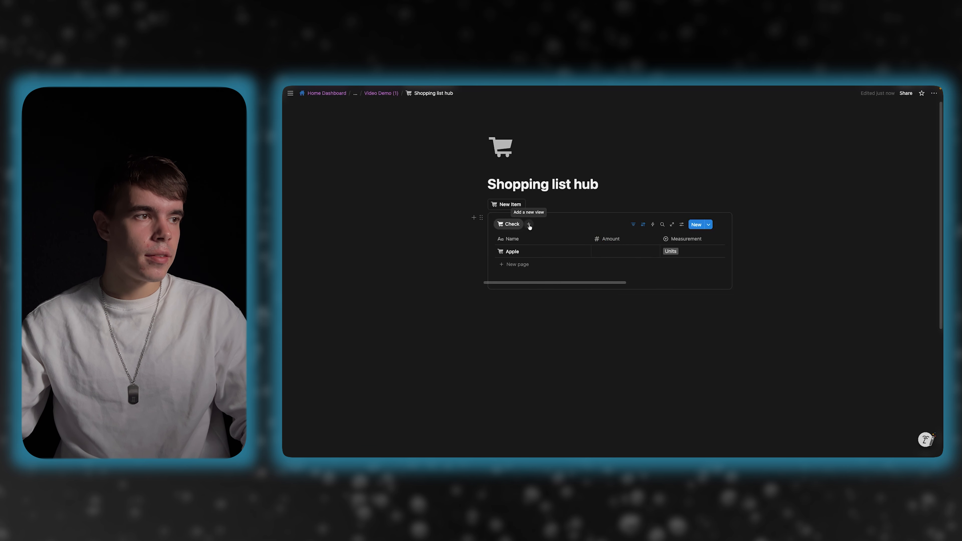
Add a second view to the linked database based on the Shopping list source's existing Favorites view.
{"action": "left_click", "coordinate": [530, 225]}
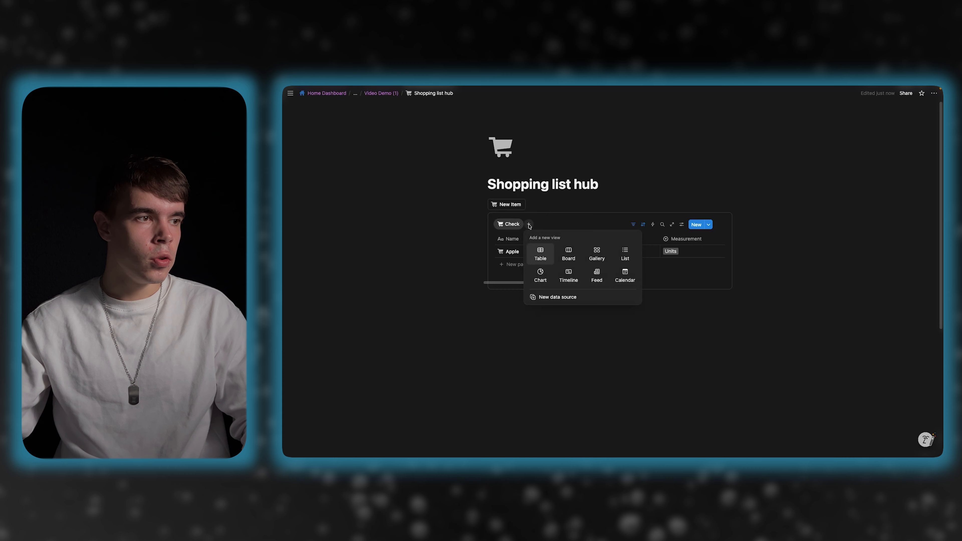
{"action": "left_click", "coordinate": [547, 258]}
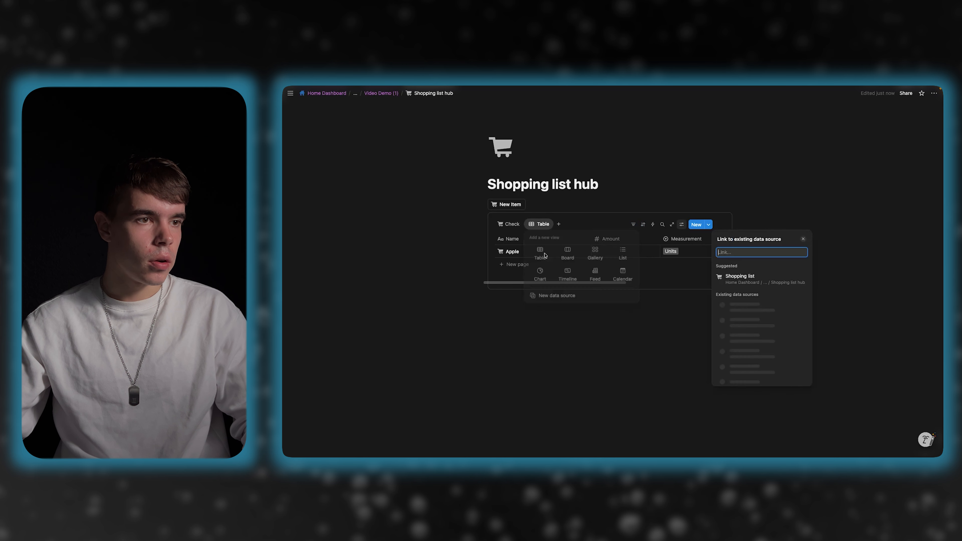
{"action": "left_click", "coordinate": [735, 278]}
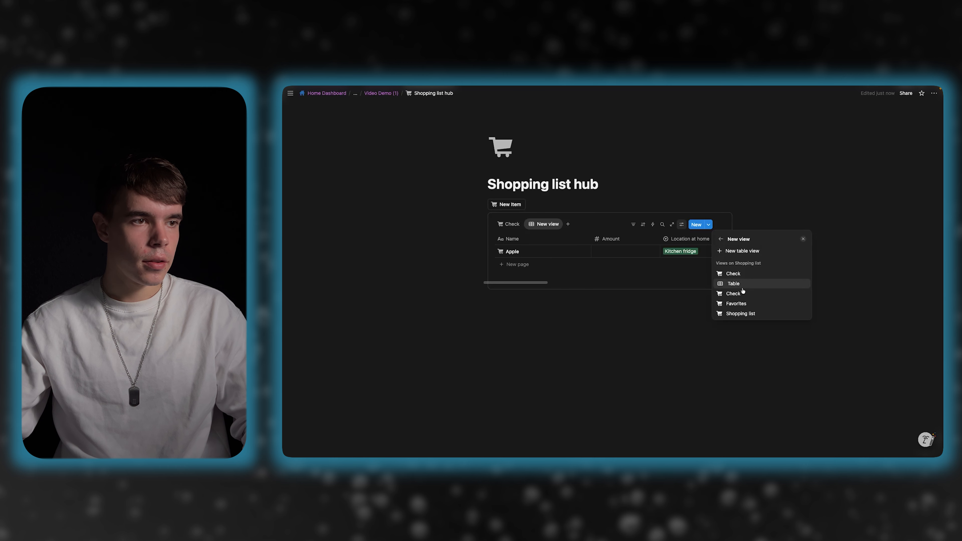
{"action": "left_click", "coordinate": [739, 304]}
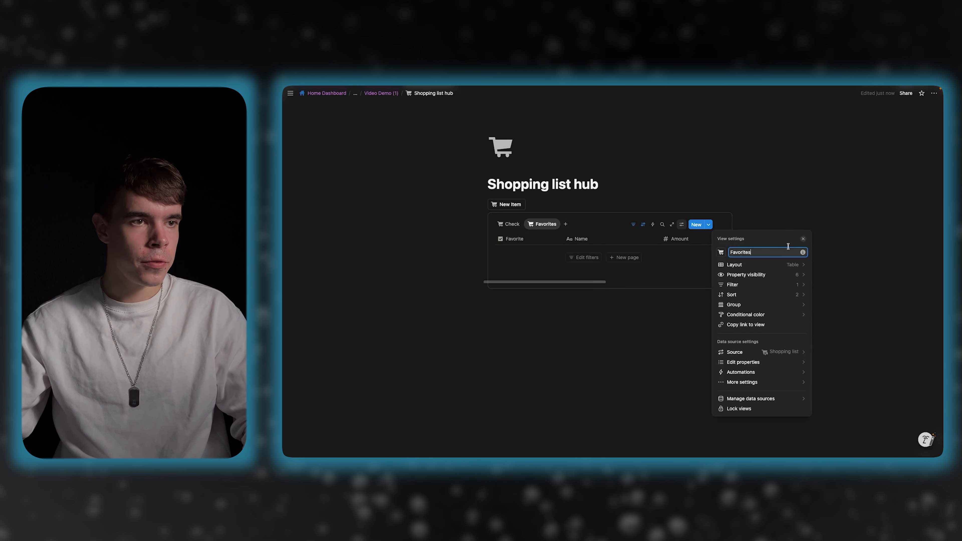
{"action": "left_click", "coordinate": [803, 238]}
Add a third view to the linked database from the Shopping list source's existing "Shopping list" view.
{"action": "left_click", "coordinate": [565, 224]}
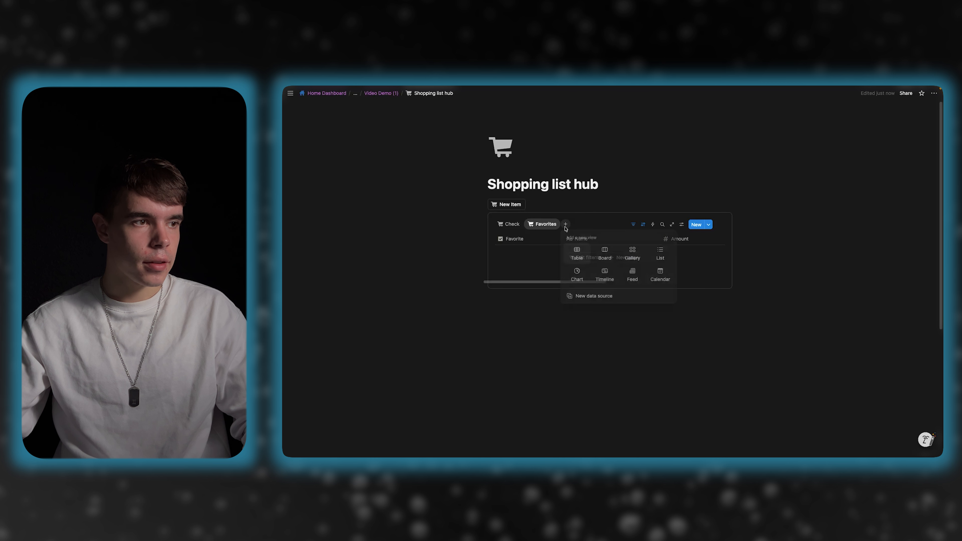
{"action": "left_click", "coordinate": [576, 254]}
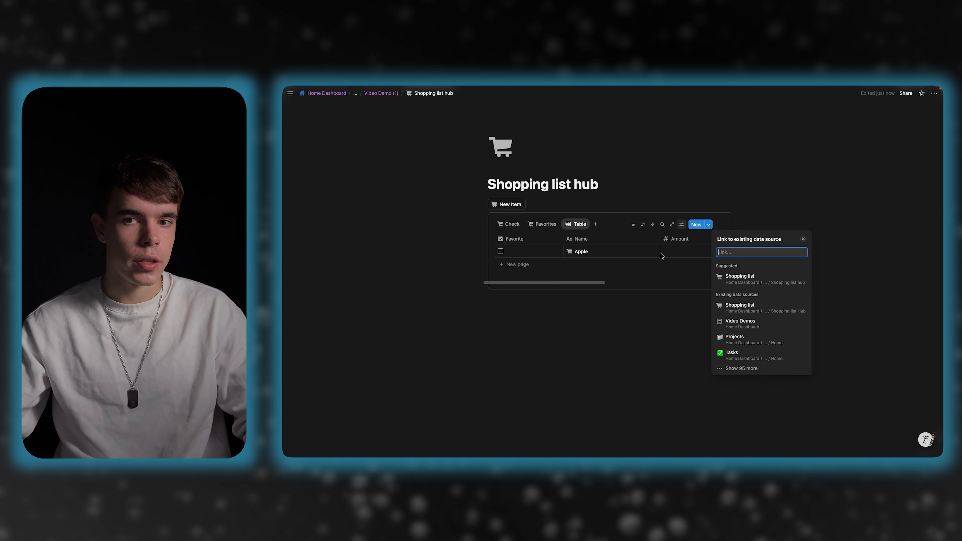
{"action": "left_click", "coordinate": [738, 279]}
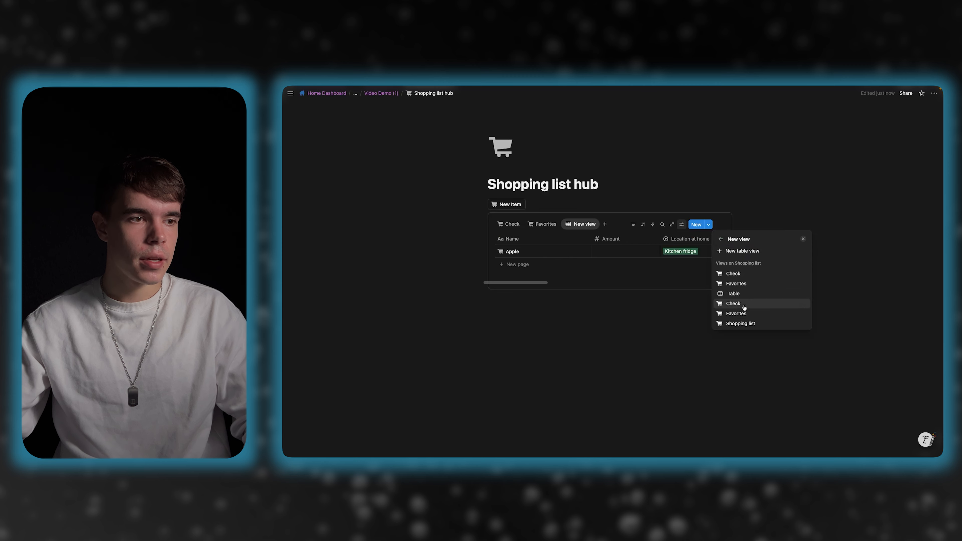
{"action": "left_click", "coordinate": [743, 323]}
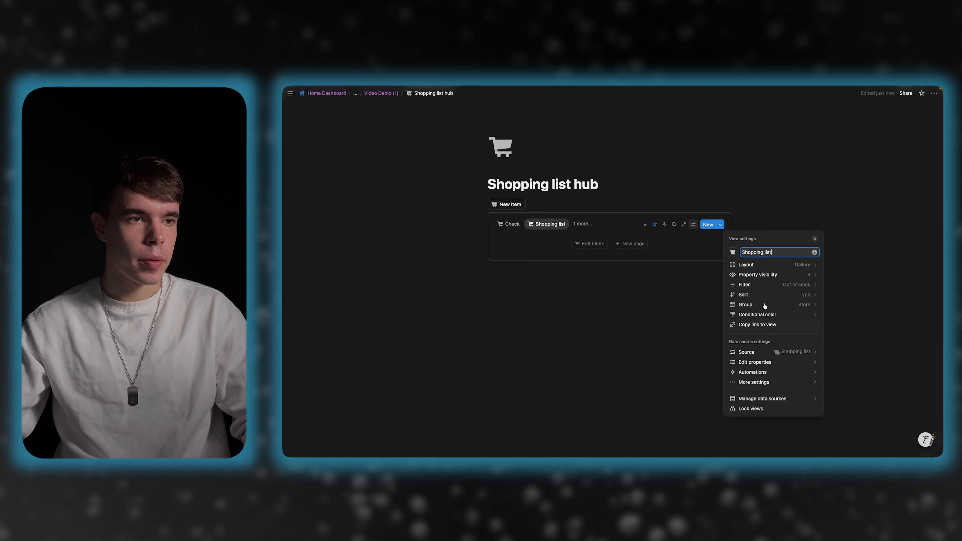
{"action": "left_click", "coordinate": [814, 239]}
In the Check view, set the Amount of the Apple item to 1.
{"action": "left_click", "coordinate": [511, 225]}
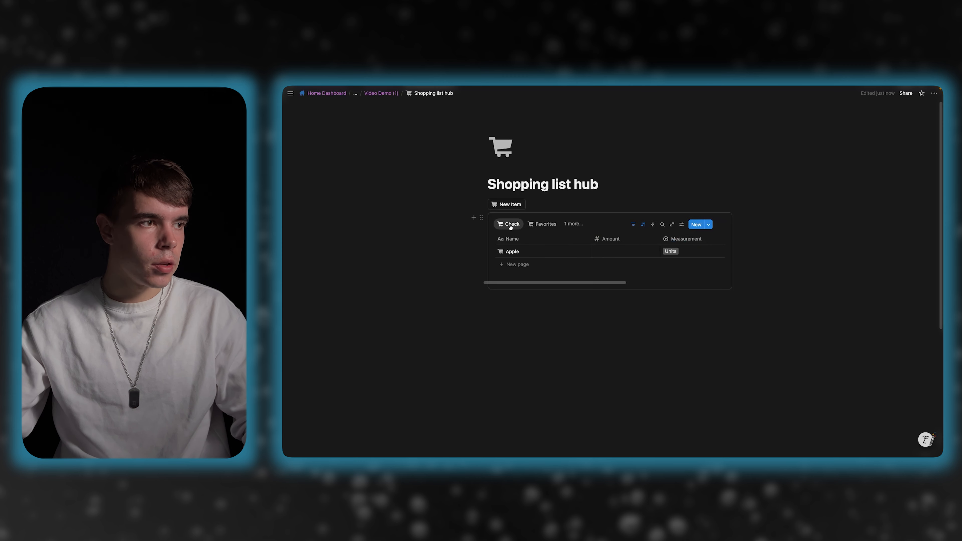
{"action": "left_click", "coordinate": [625, 251]}
{"action": "type", "text": "1"}
{"action": "key", "text": "Return"}
Narrow the Name, Amount, Measurement and Buy columns of the Check view so they fit their contents.
{"action": "left_click_drag", "start_coordinate": [591, 239], "coordinate": [532, 239]}
{"action": "left_click_drag", "start_coordinate": [601, 239], "coordinate": [566, 239]}
{"action": "left_click_drag", "start_coordinate": [635, 239], "coordinate": [613, 240]}
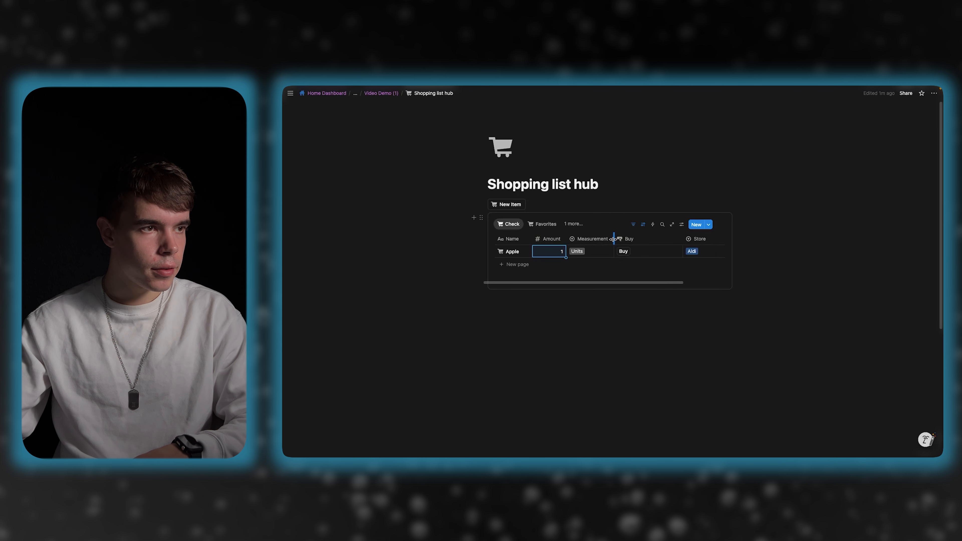
{"action": "left_click_drag", "start_coordinate": [682, 239], "coordinate": [647, 240]}
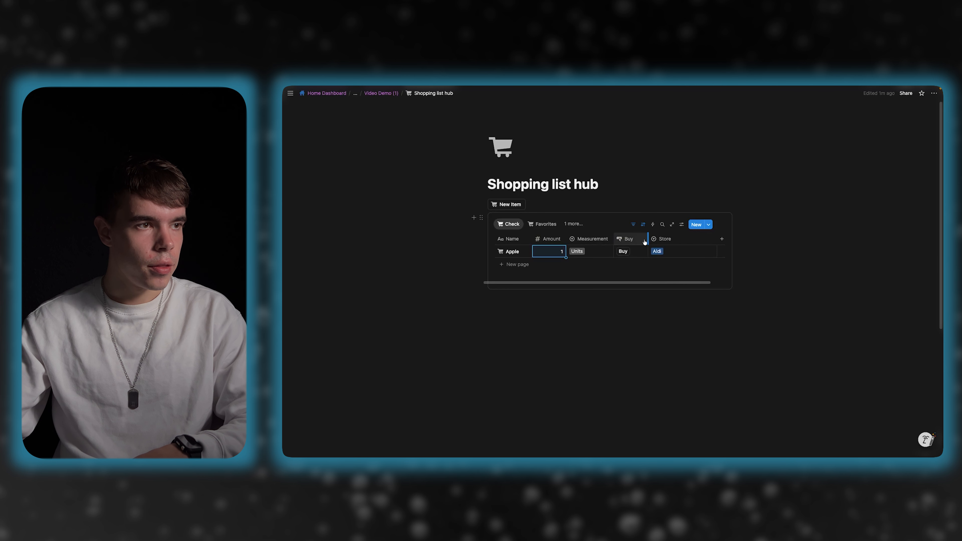
Switch to the Favorites view and narrow its Name column to fit the item name.
{"action": "left_click", "coordinate": [543, 224]}
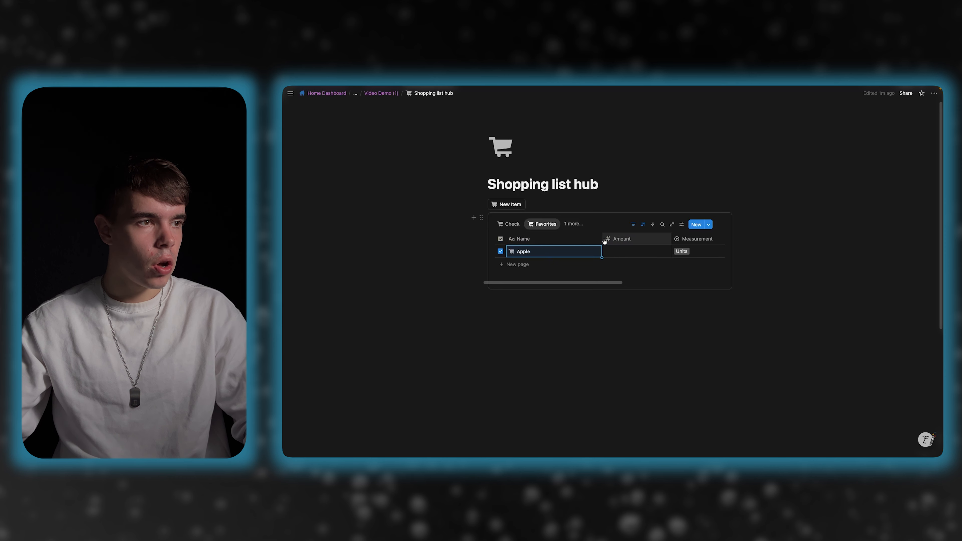
{"action": "left_click_drag", "start_coordinate": [602, 239], "coordinate": [545, 239]}
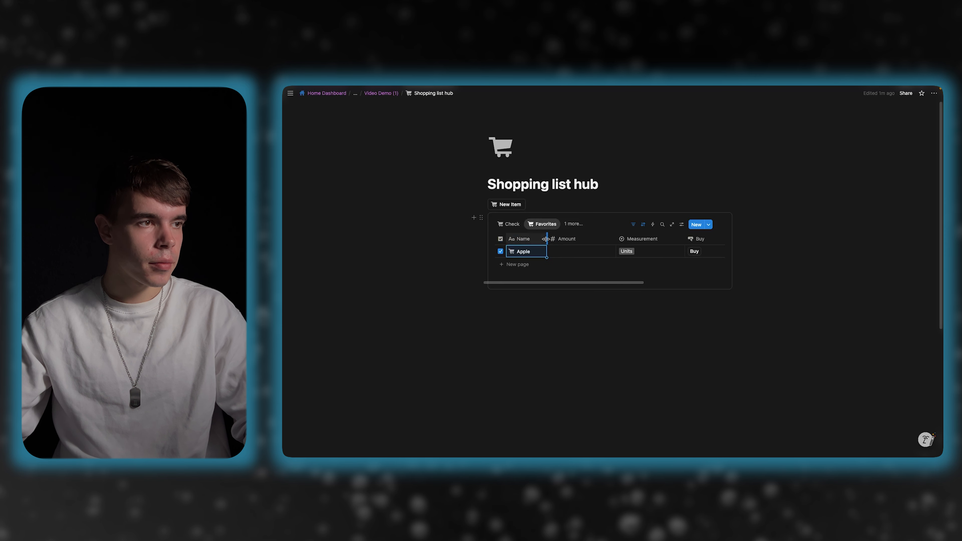